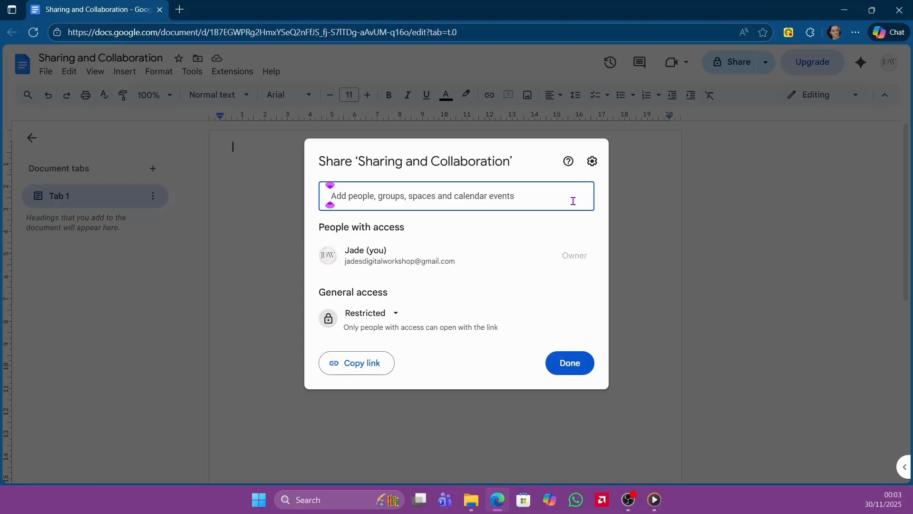
Add the recipient by name to the document's share invitation and give them the Editor role.
text(Jade)
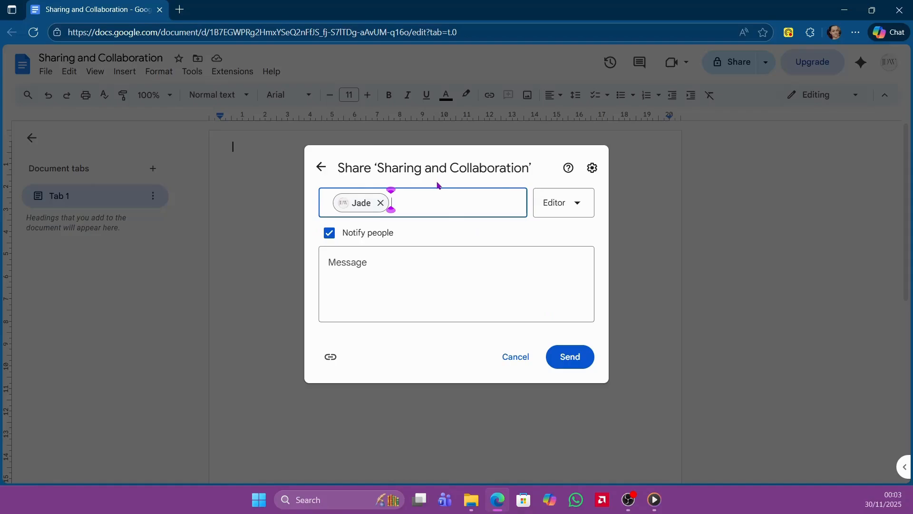
click(586, 214)
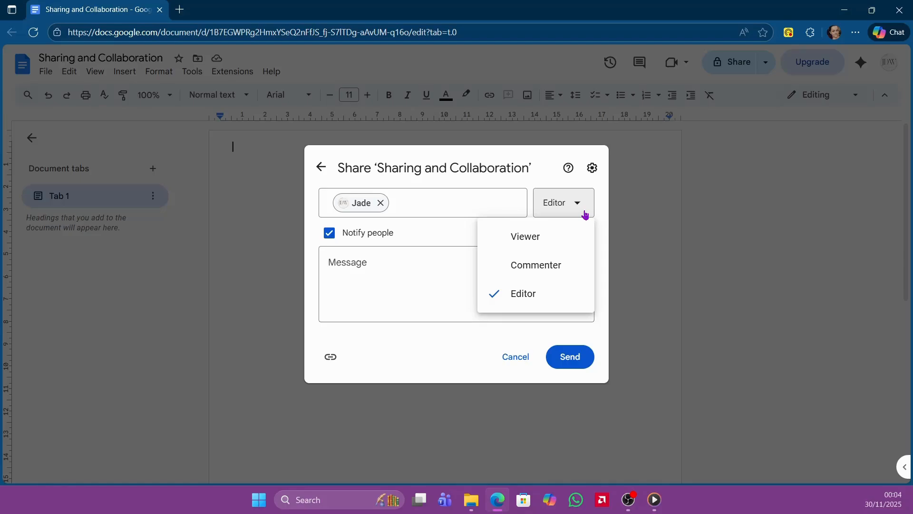
click(534, 297)
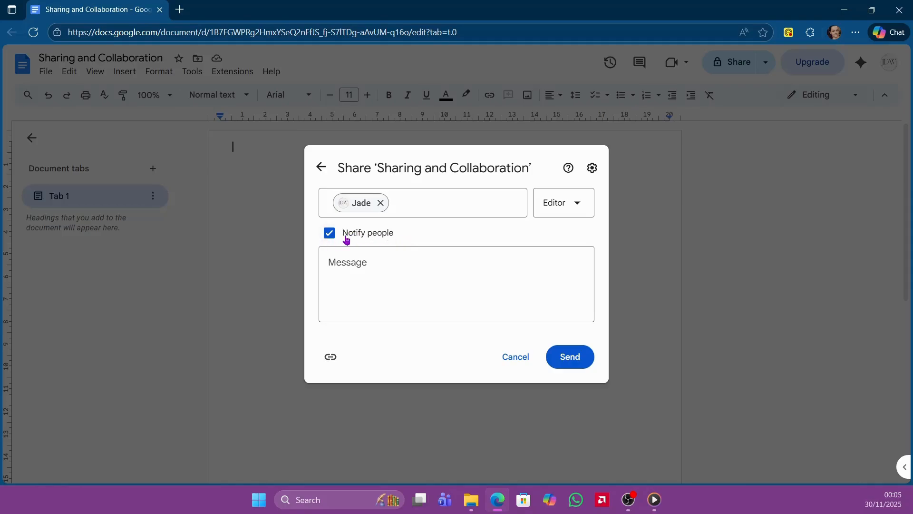
Enter the invitation message "Hi please see the document attached" and send the invitation.
click(350, 263)
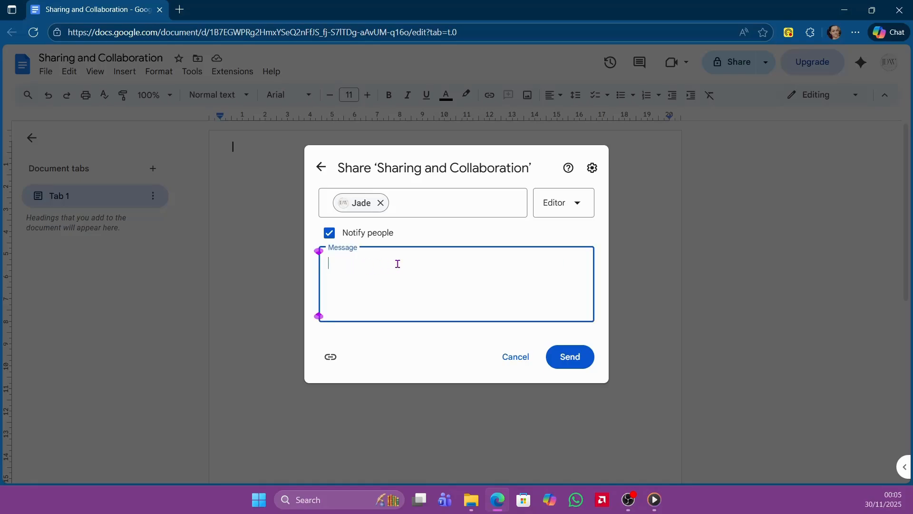
text(Hi please)
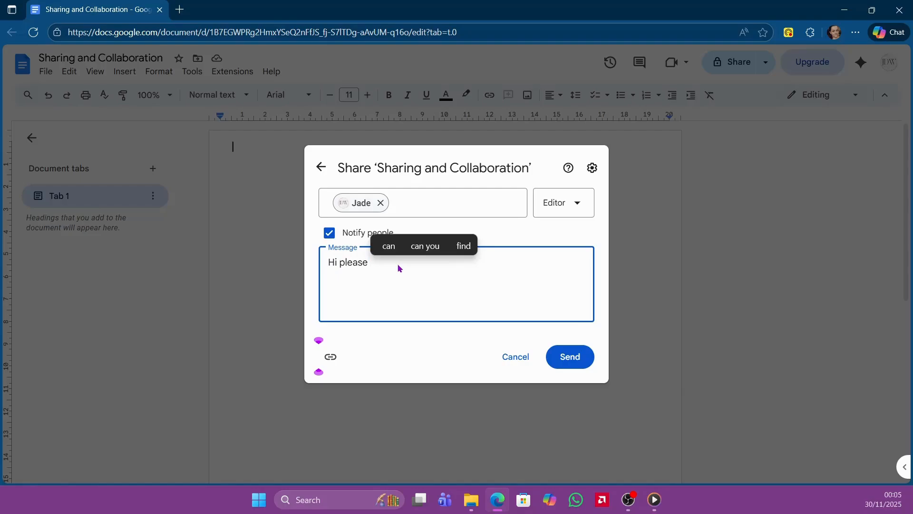
text(see the )
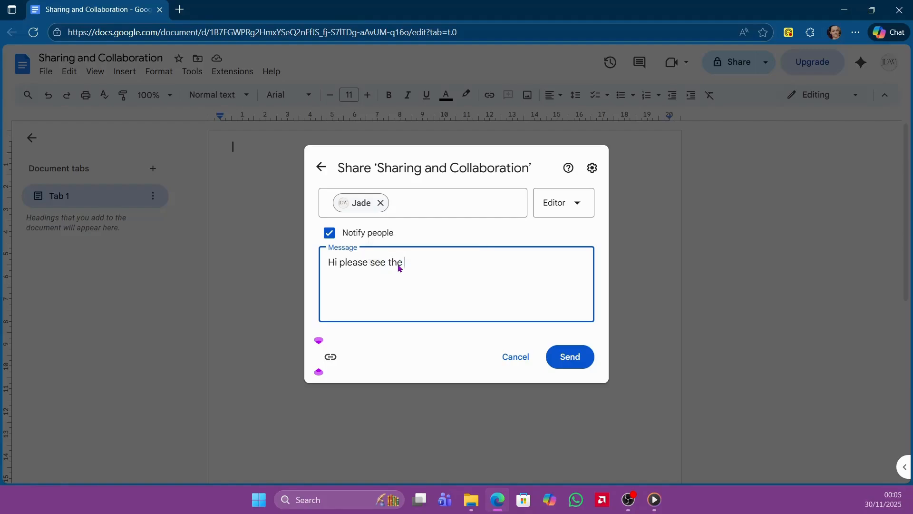
text(document a)
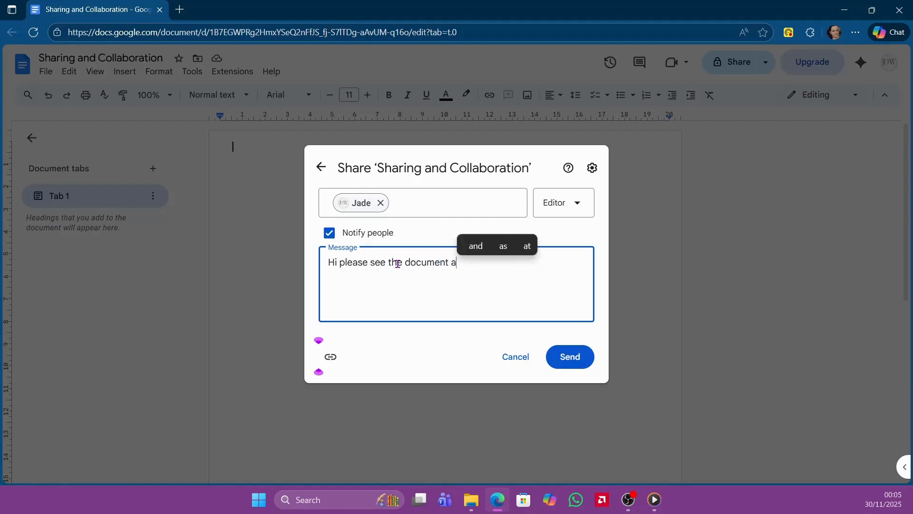
text(ttached)
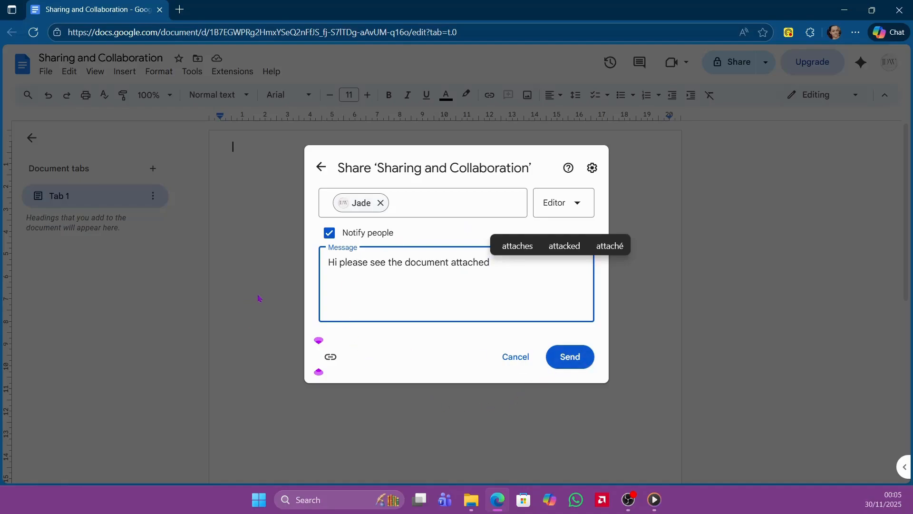
click(573, 360)
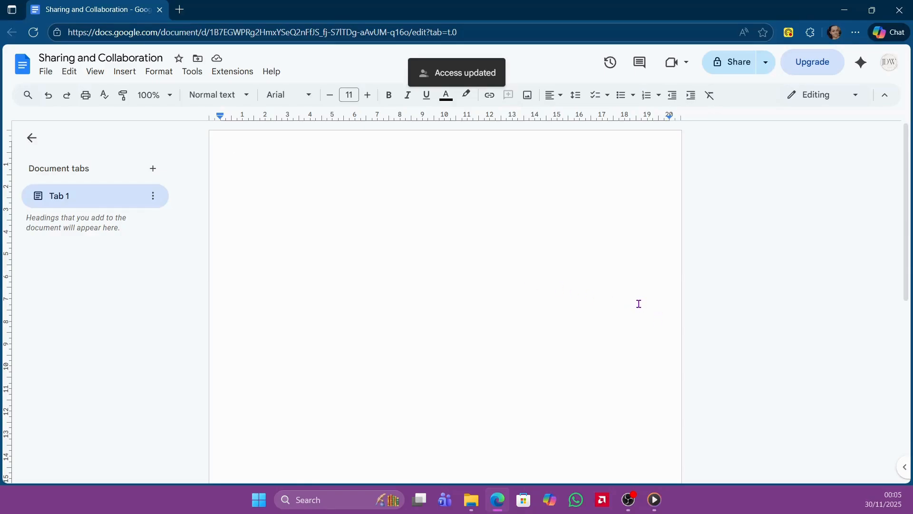
Change the document's general access to Anyone with the link, keep the Viewer role, and finish sharing.
click(729, 61)
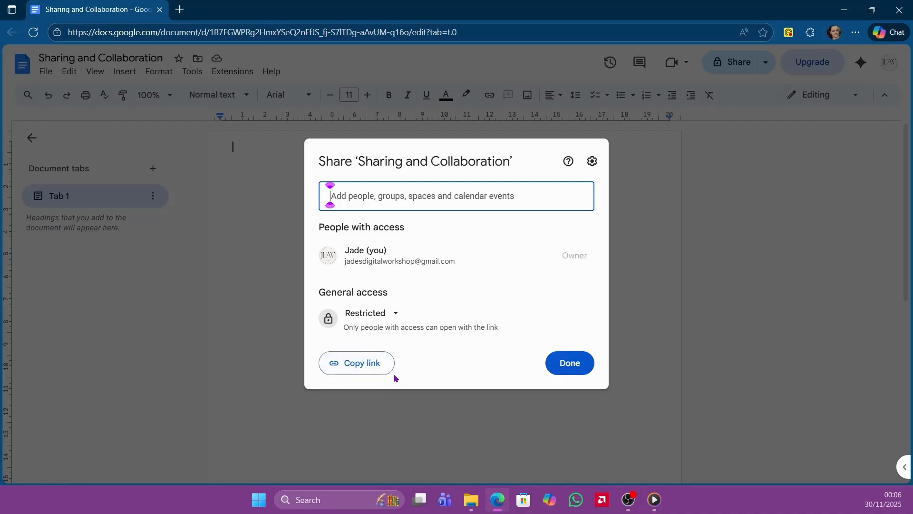
click(396, 315)
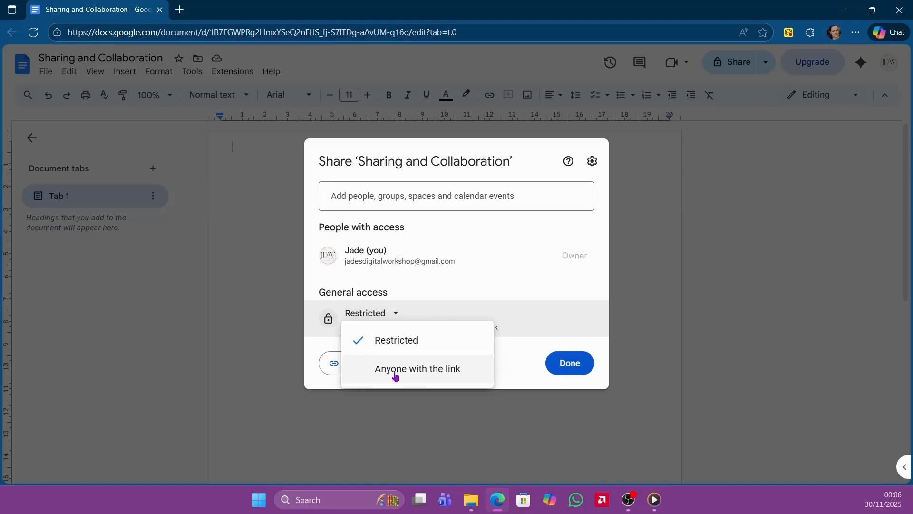
click(429, 374)
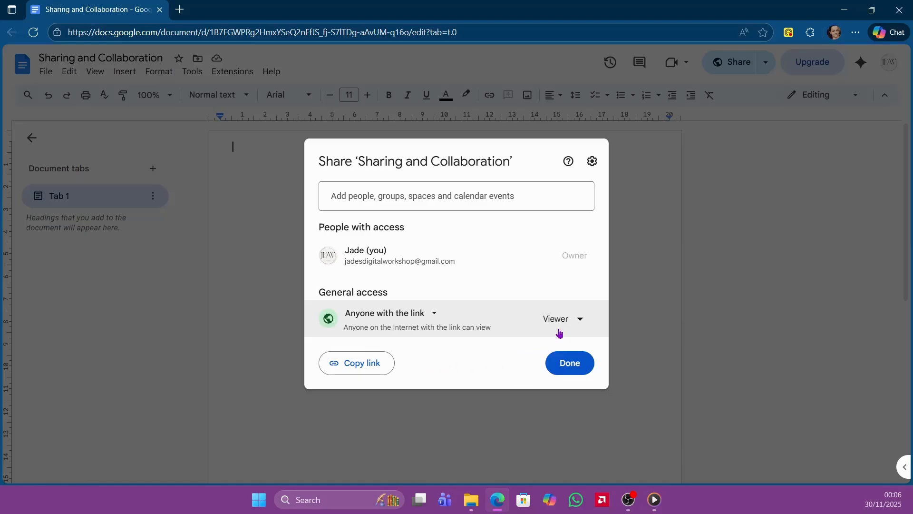
click(586, 321)
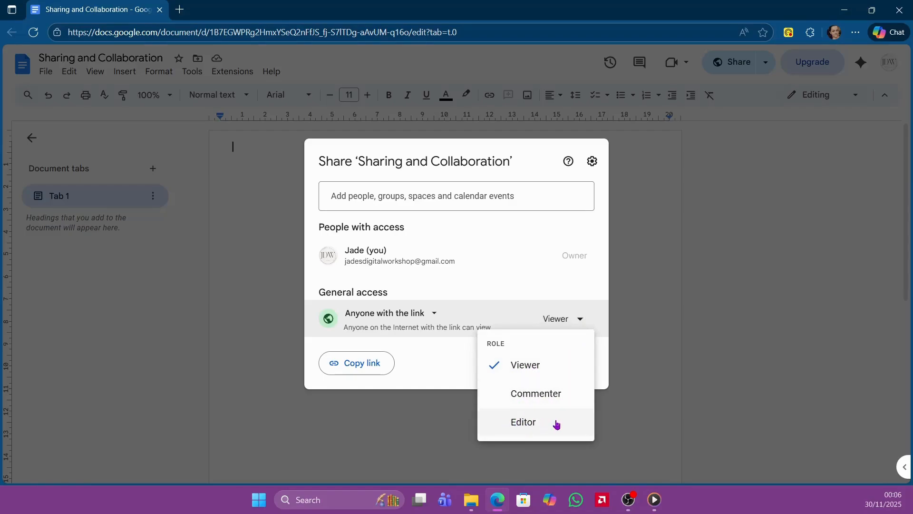
click(461, 379)
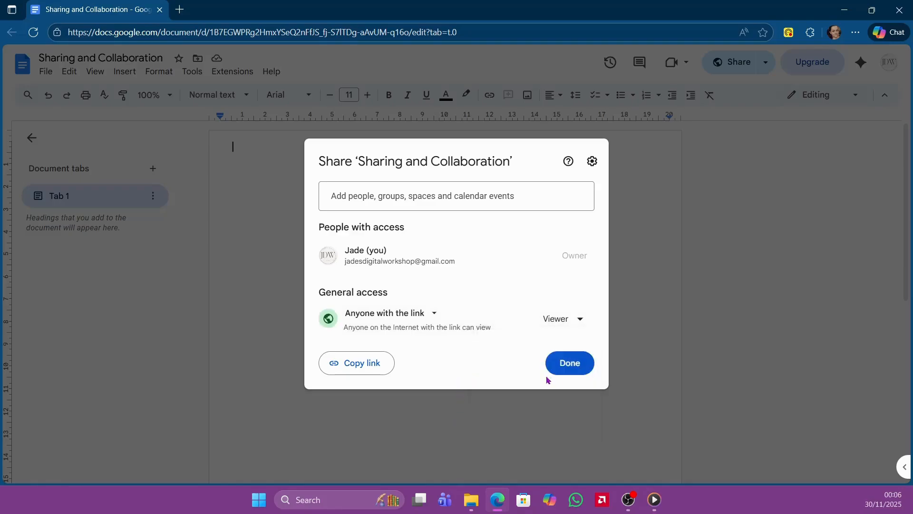
click(571, 372)
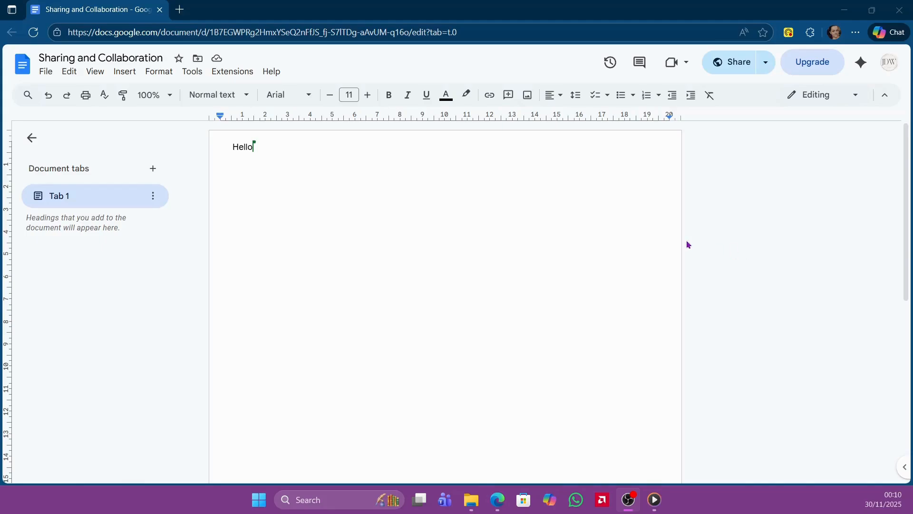
Add and post the comment "Hi to you as we.." on the word "Hello".
mouse_move(250, 144)
click(642, 68)
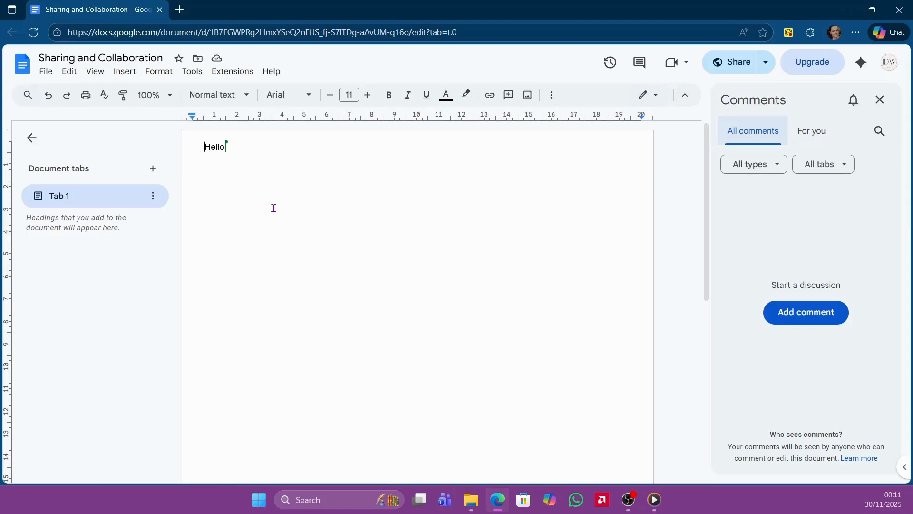
click(804, 312)
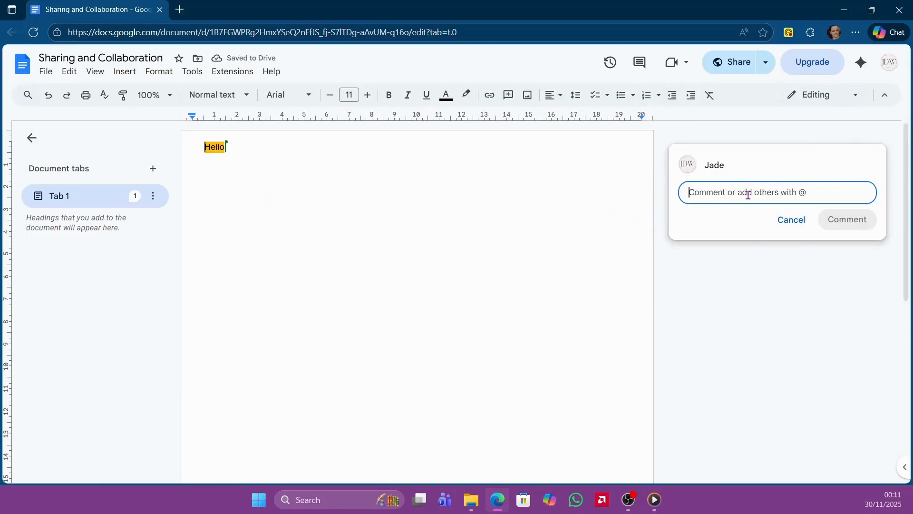
text(Hi to you)
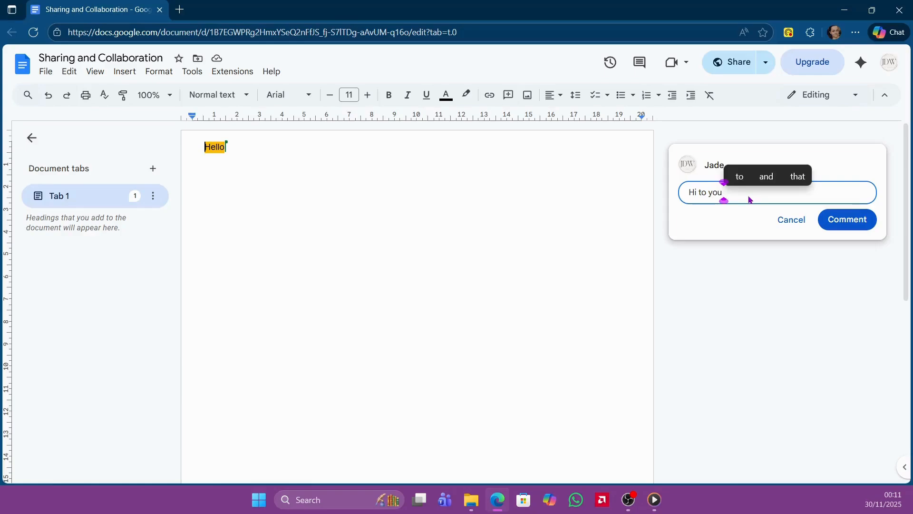
text(you)
key(BackSpace)
key(BackSpace)
key(BackSpace)
key(BackSpace)
text(as ell)
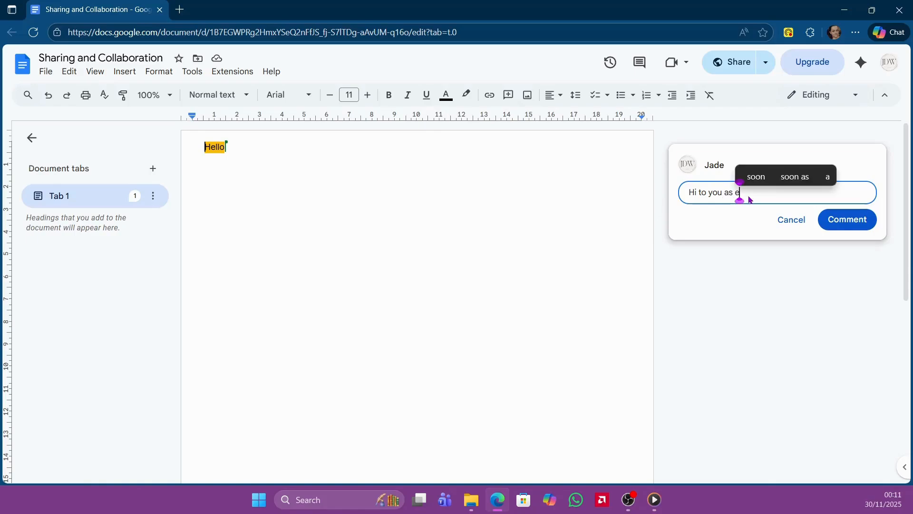
key(BackSpace)
key(BackSpace)
key(BackSpace)
text(we)
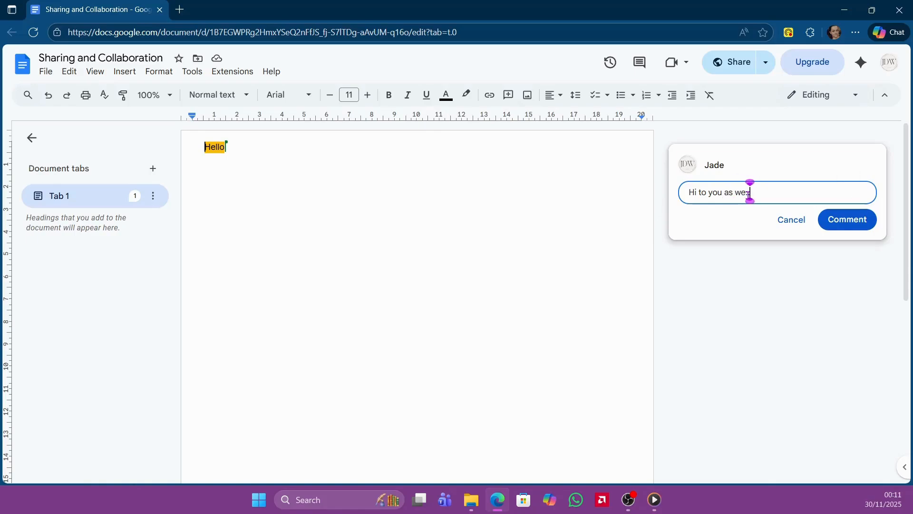
text(..)
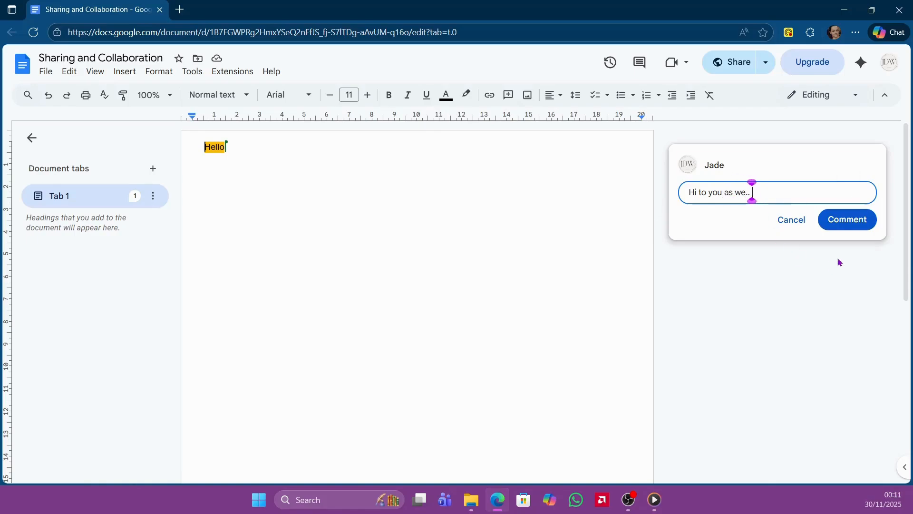
click(847, 220)
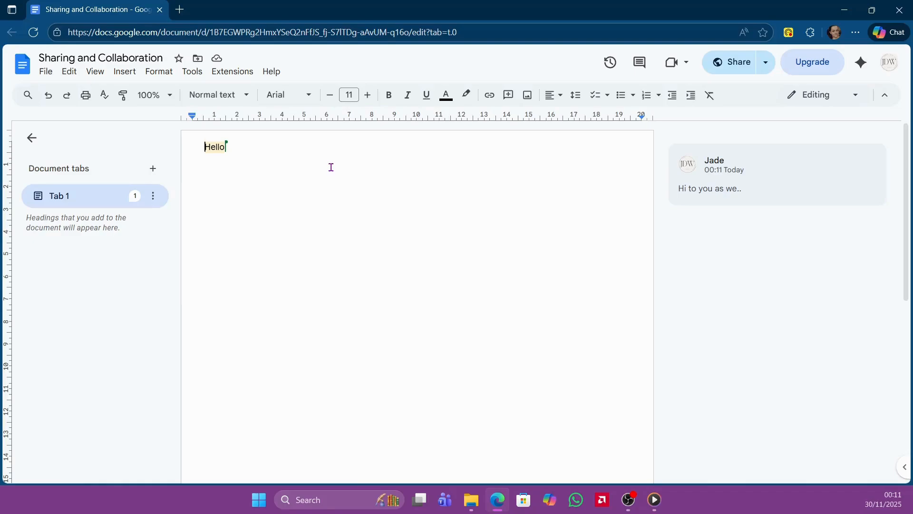
Switch the document from Editing to Suggesting mode so that edits become suggestions.
mouse_move(805, 177)
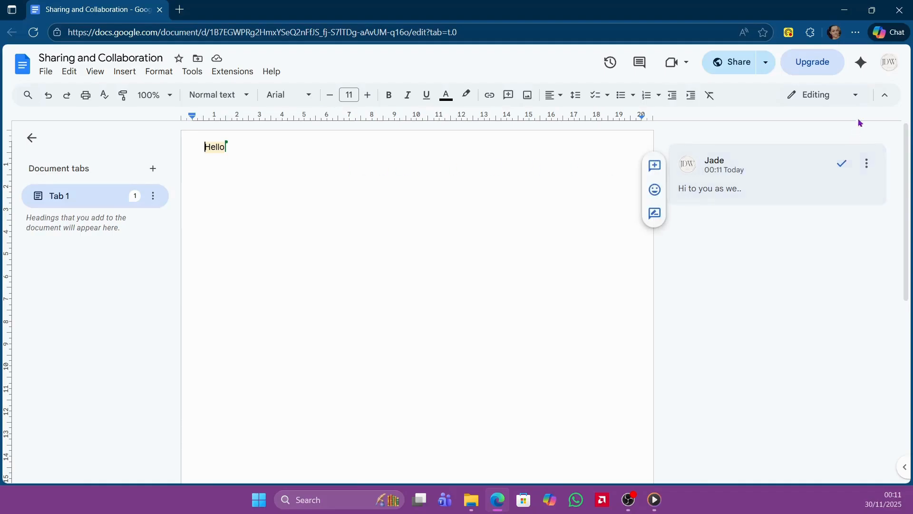
click(860, 96)
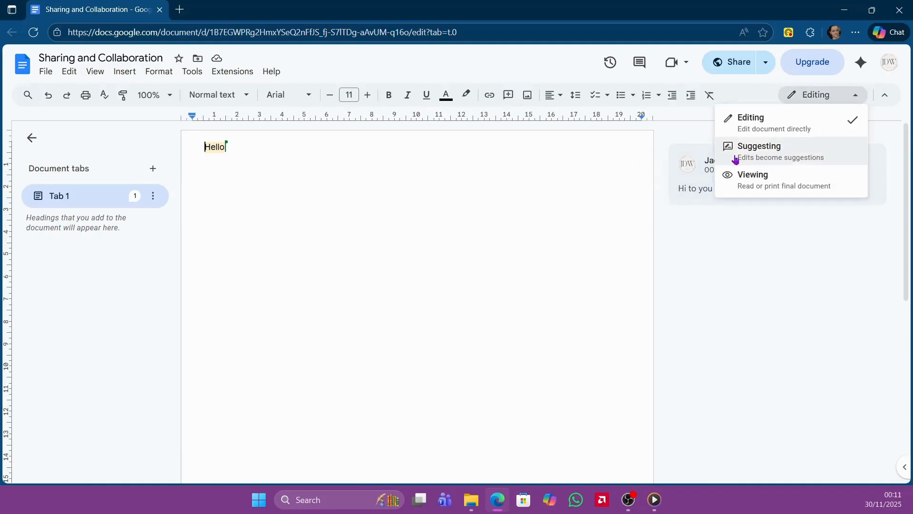
click(799, 160)
mouse_move(799, 160)
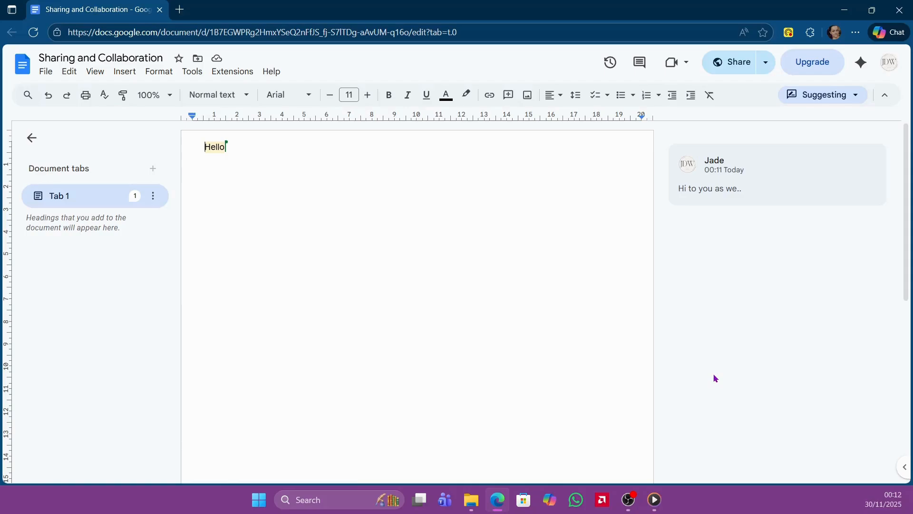
Suggest the new line "Add an image here" below "Hello" and reject that suggestion.
key(Return)
key(Return)
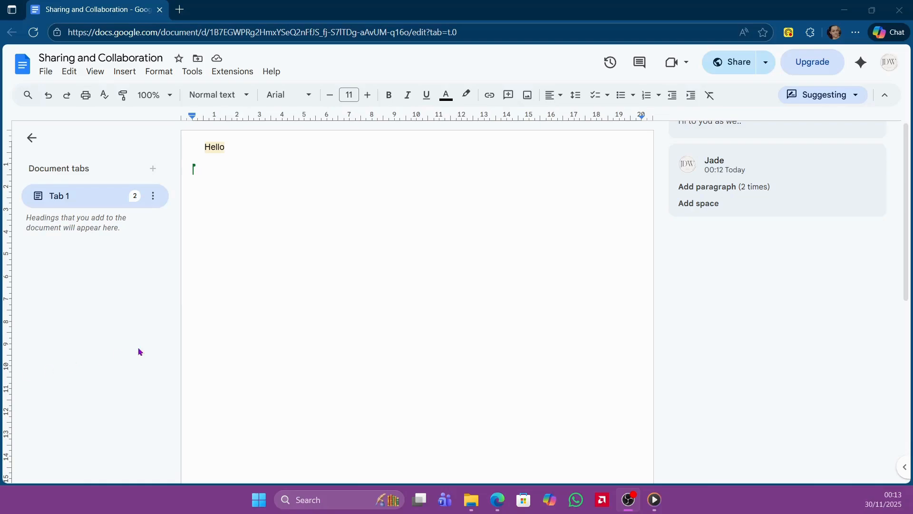
mouse_move(714, 218)
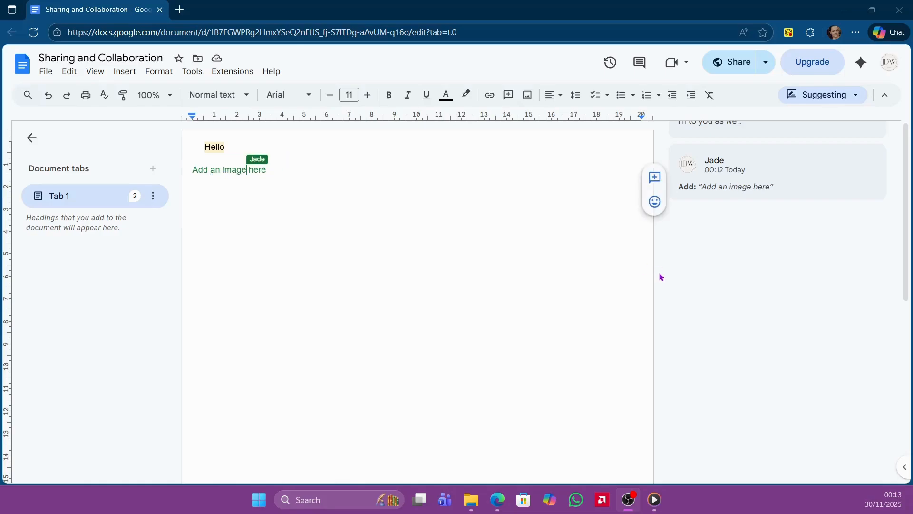
mouse_move(755, 191)
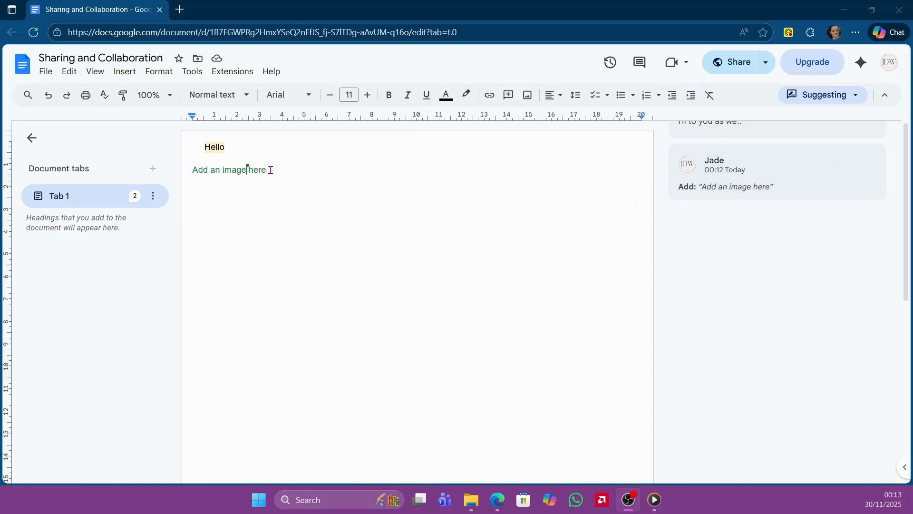
mouse_move(792, 176)
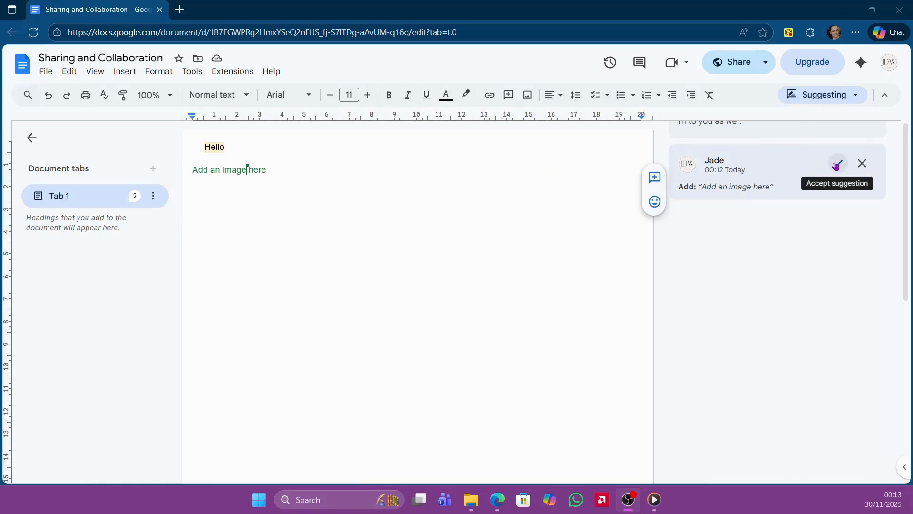
click(861, 164)
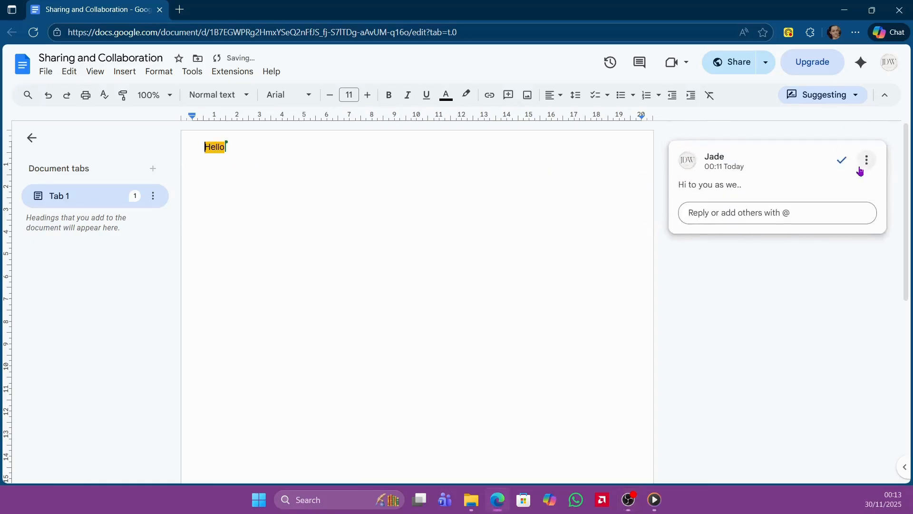